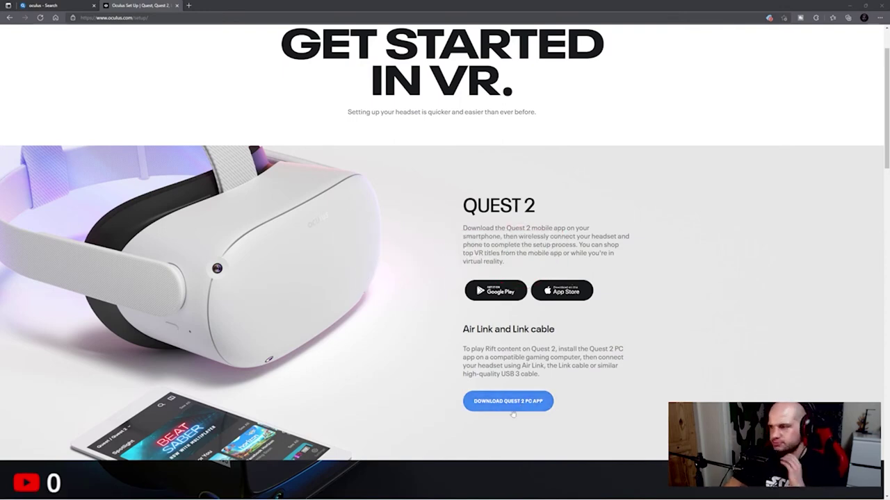
# Download and install the Quest 2 PC app, and choose to sign in with an existing Oculus account
pyautogui.click(510, 404)
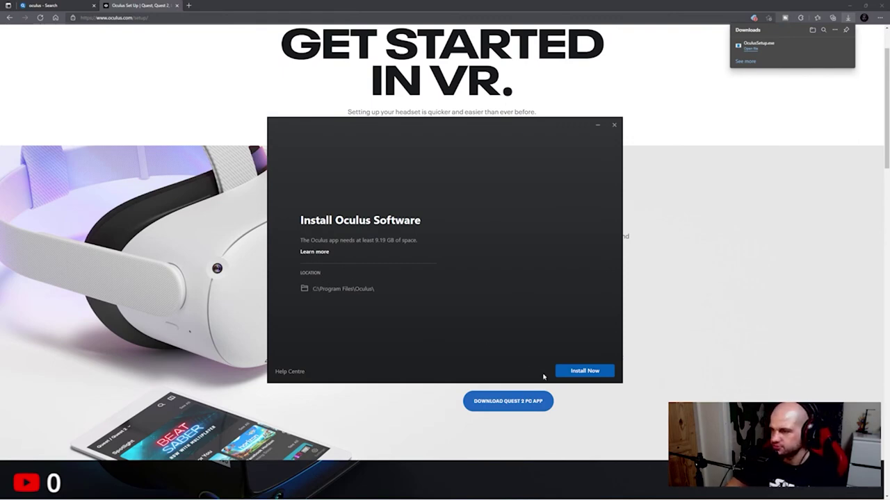
pyautogui.click(573, 372)
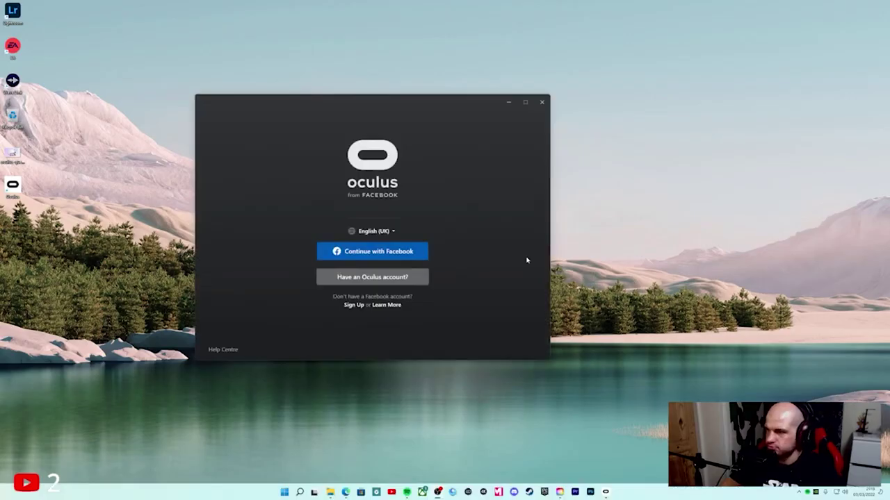
pyautogui.click(368, 277)
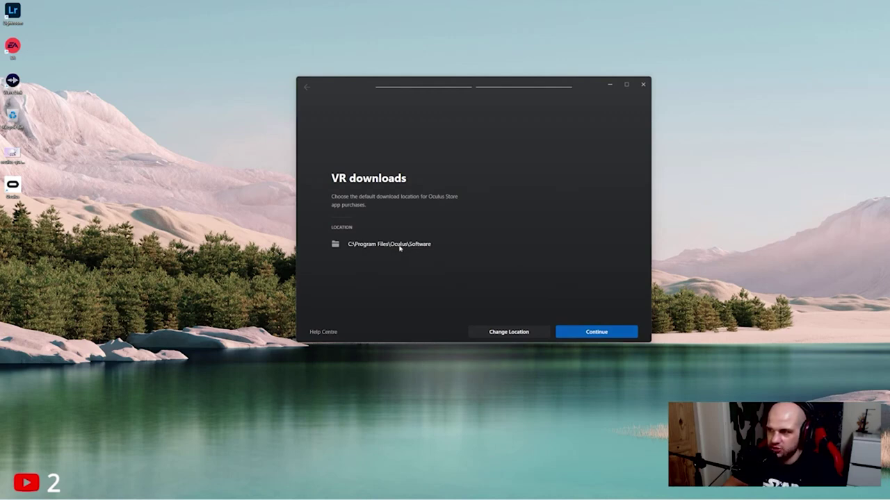
# Change the VR downloads location by creating a folder named Oculus Games on the Games (E:) drive
pyautogui.click(510, 333)
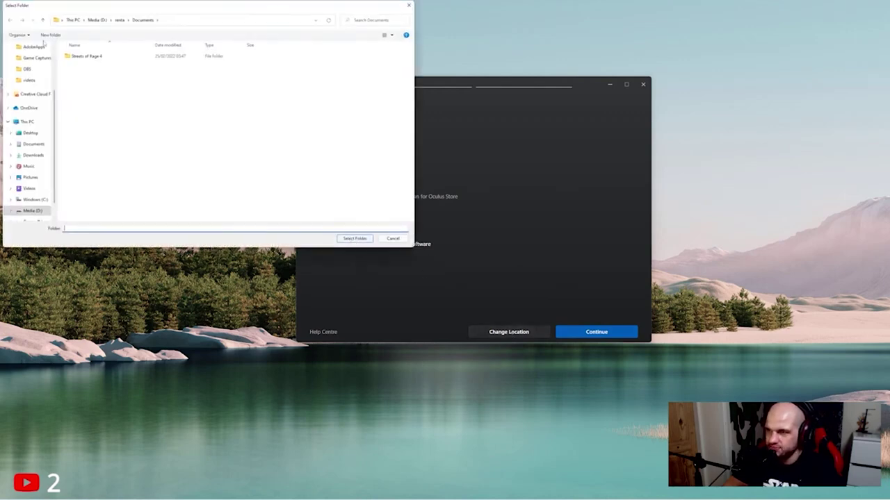
pyautogui.click(42, 20)
pyautogui.click(43, 20)
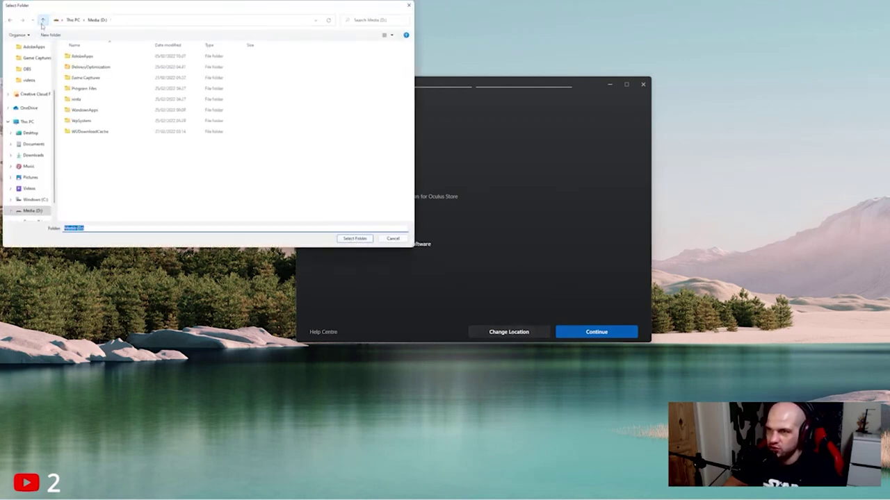
pyautogui.click(32, 123)
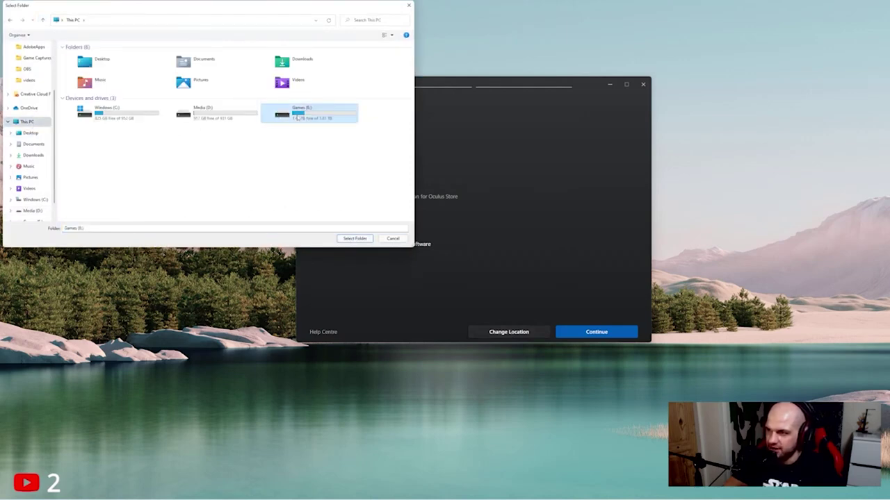
pyautogui.doubleClick(296, 118)
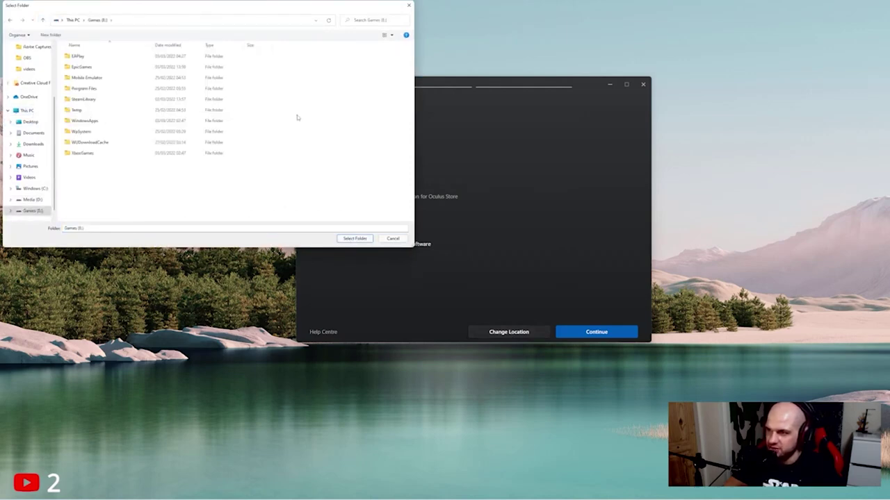
pyautogui.click(50, 35)
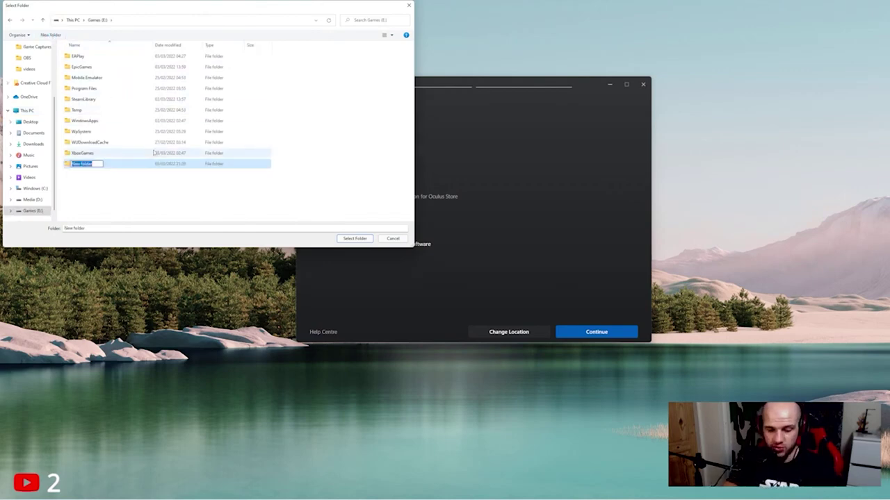
pyautogui.write('Oculus')
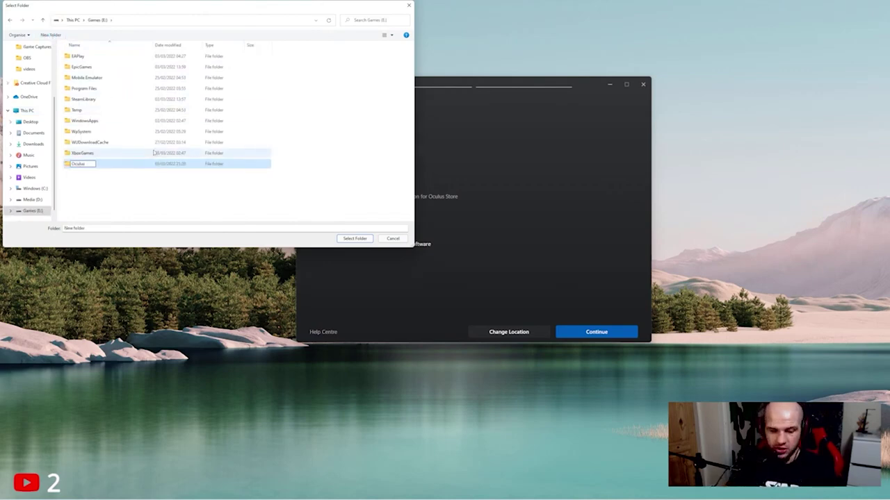
pyautogui.write(' Games')
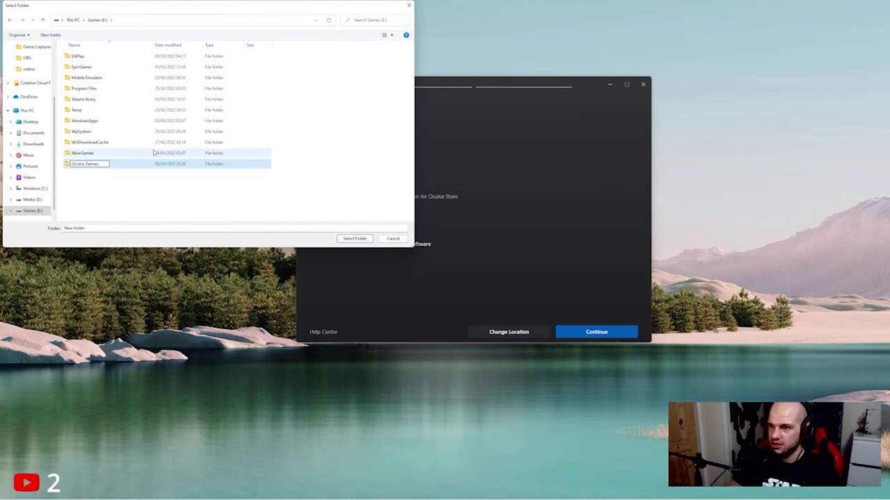
pyautogui.click(125, 192)
# Select the new Oculus Games folder as the default download location and continue the setup
pyautogui.doubleClick(69, 164)
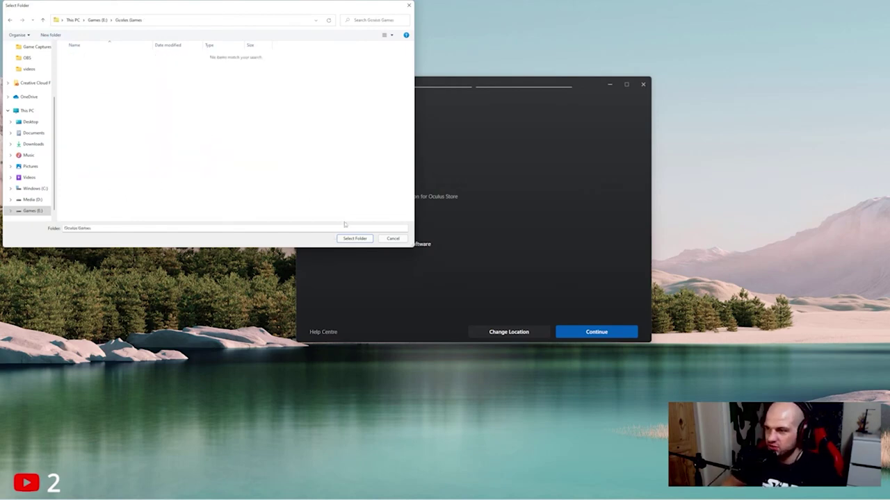
pyautogui.click(353, 238)
pyautogui.click(581, 334)
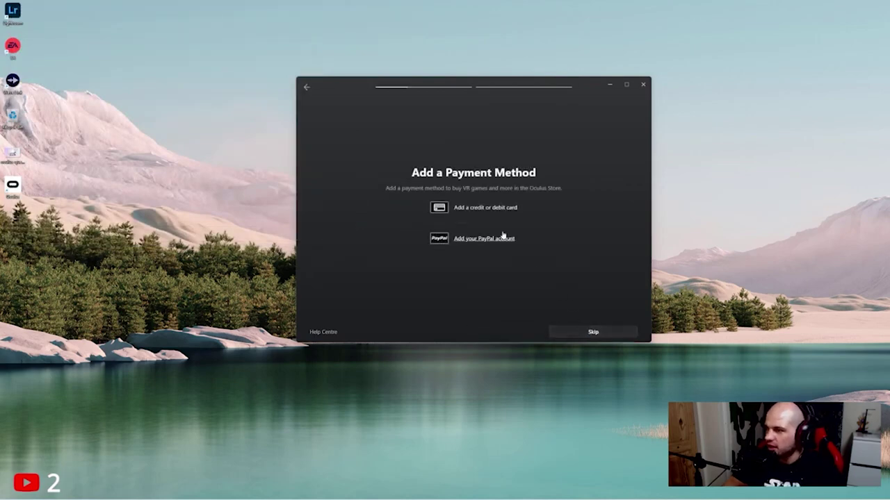
# Skip adding a payment method and confirm continuing with the Oculus account instead of logging in with Facebook
pyautogui.click(592, 333)
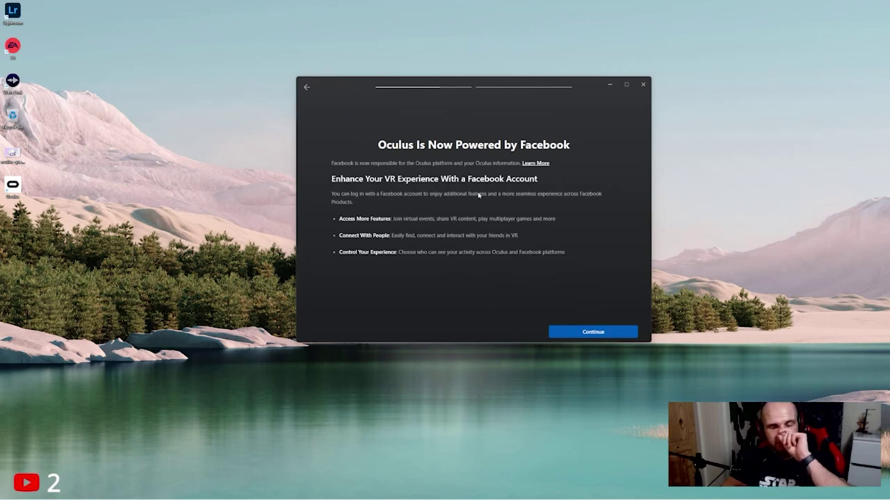
pyautogui.click(593, 332)
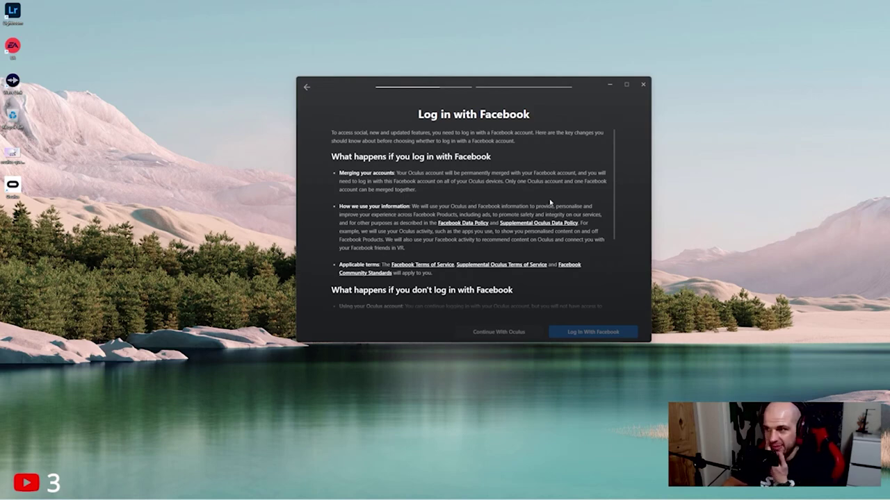
pyautogui.scroll(-2, 549, 203)
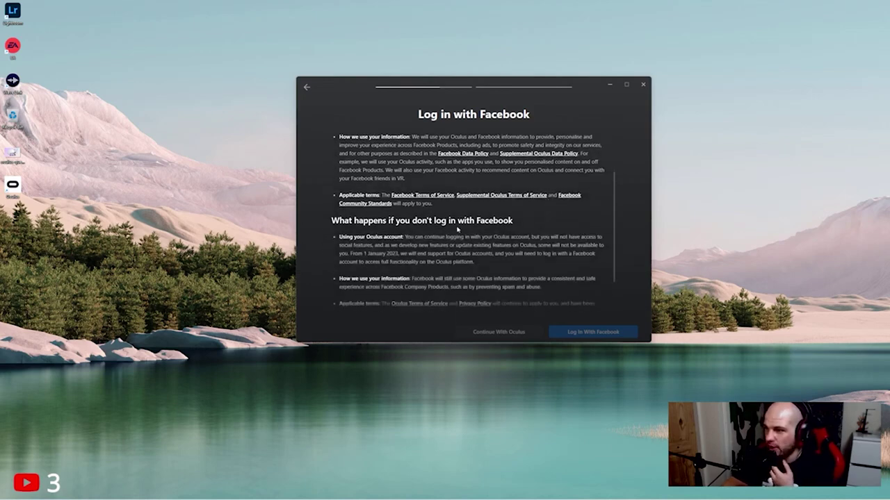
pyautogui.scroll(-1, 504, 239)
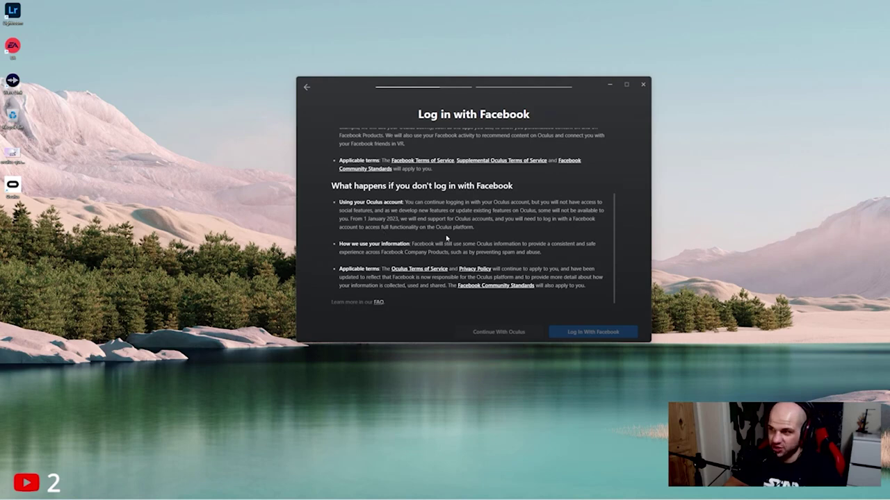
pyautogui.scroll(-1, 445, 243)
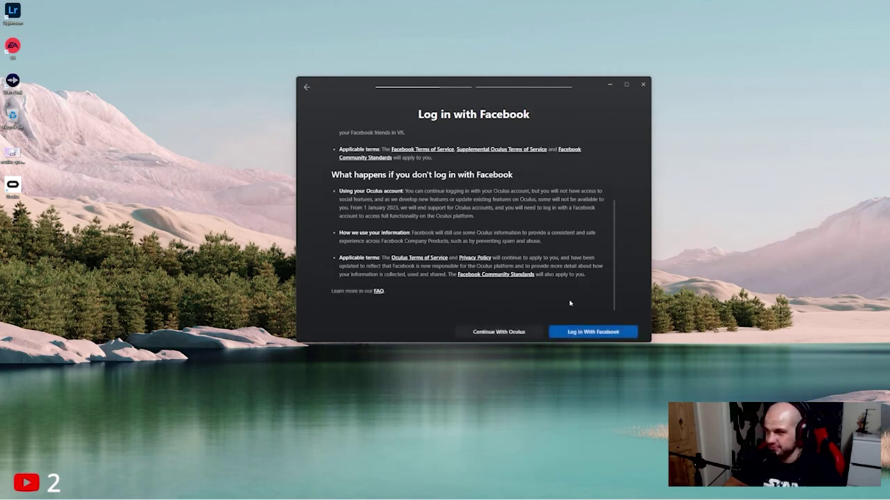
pyautogui.click(517, 334)
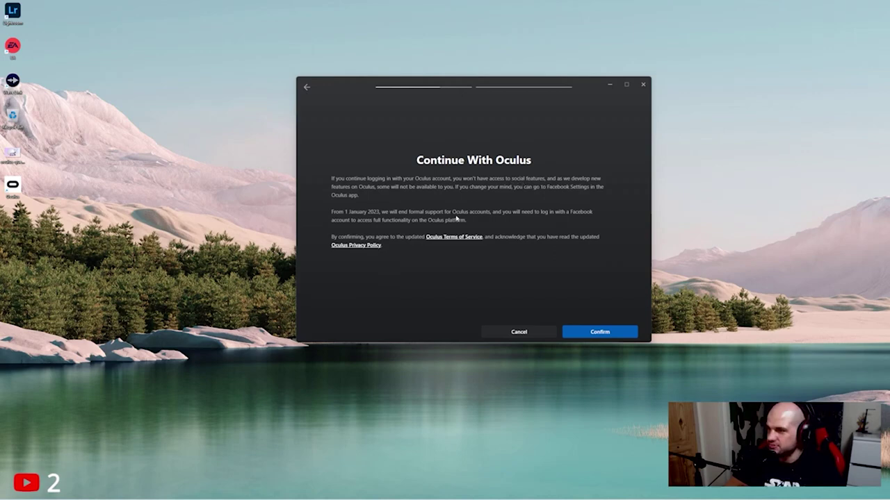
pyautogui.click(580, 332)
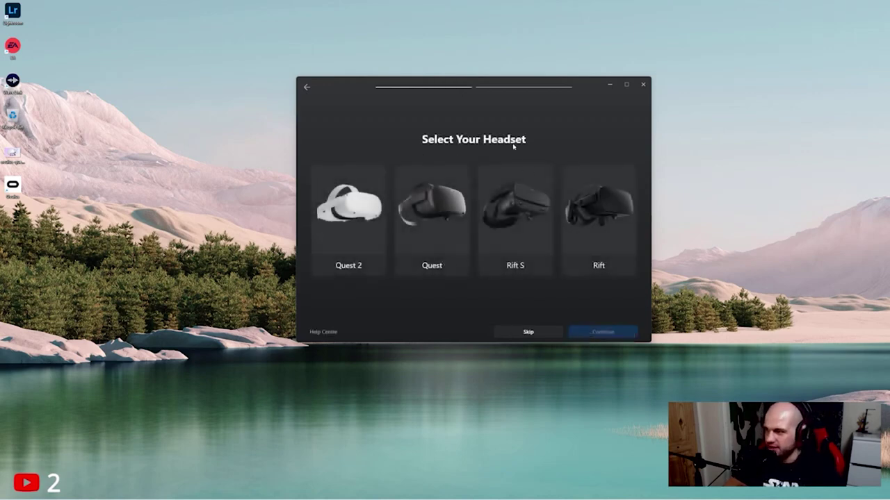
# Choose Quest 2 as the headset and Air Link (Wireless) as the connection method
pyautogui.click(354, 216)
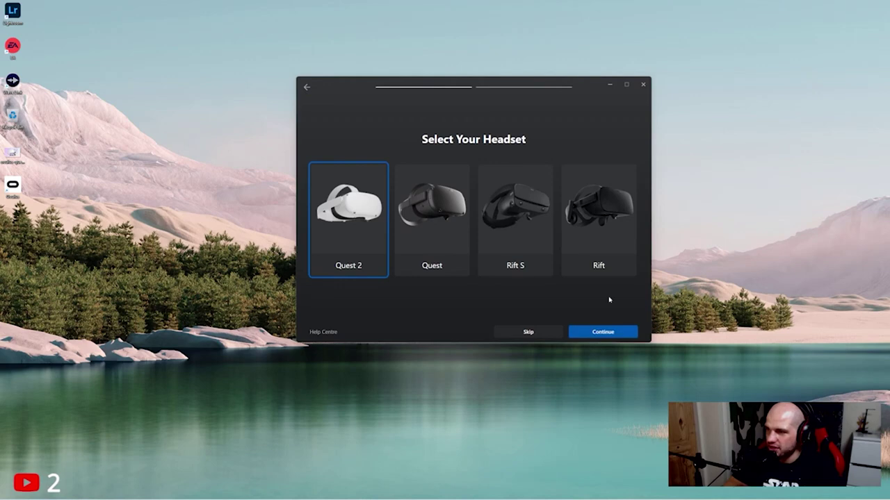
pyautogui.click(604, 333)
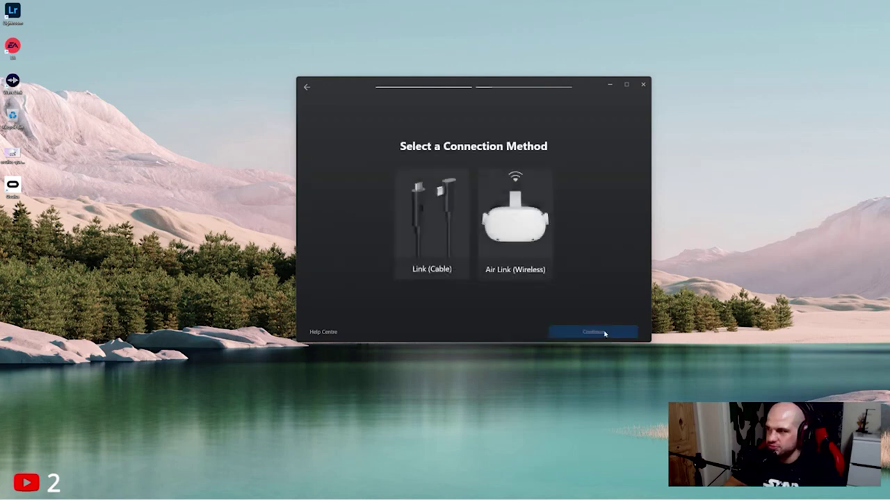
pyautogui.click(514, 225)
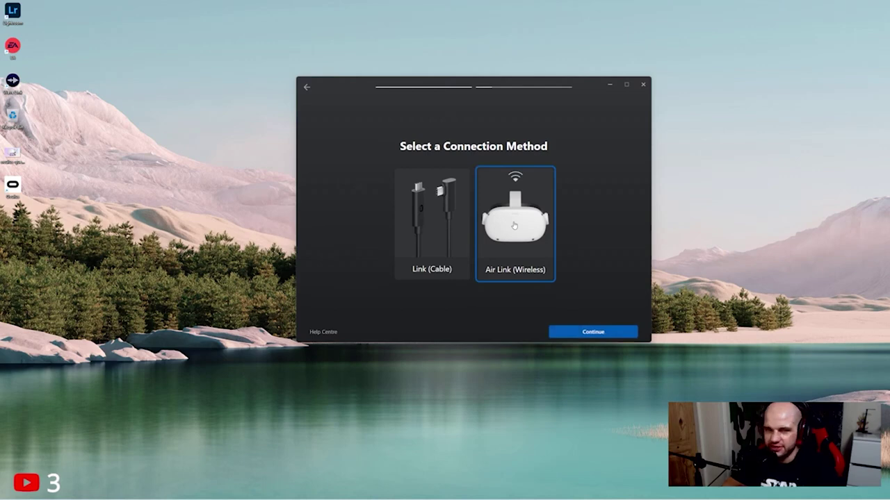
pyautogui.click(610, 335)
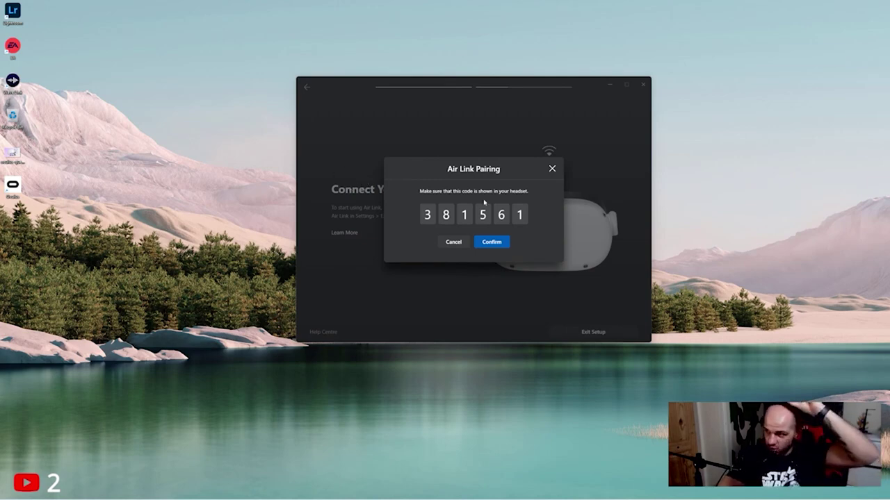
# Confirm that the Air Link pairing code matches the headset and close the pairing dialog
pyautogui.click(491, 243)
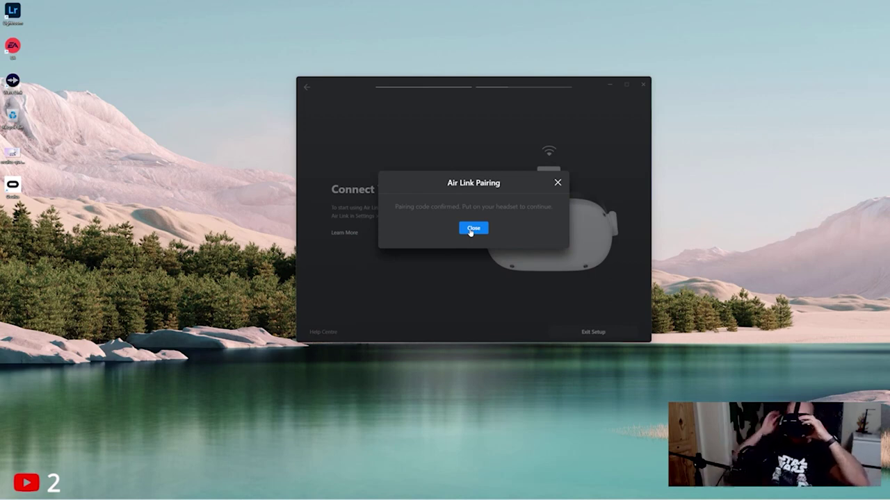
pyautogui.click(473, 229)
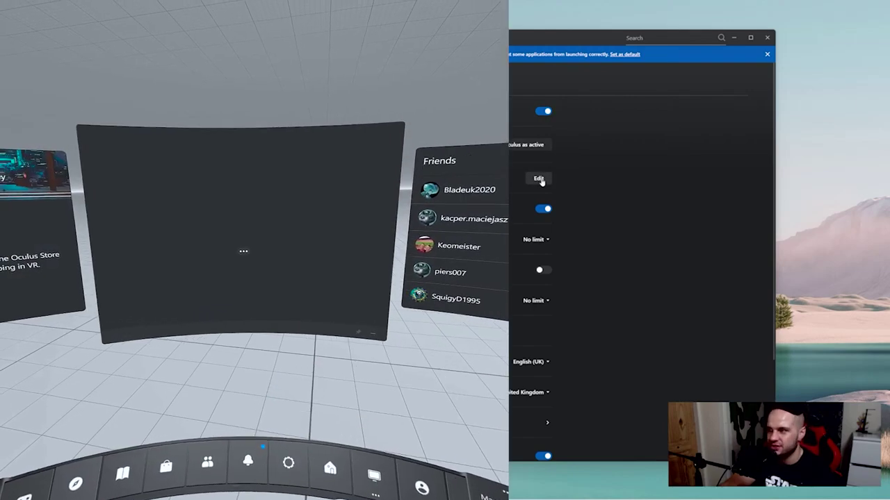
# View the app library in the headset's VR menu and open the Oculus Air Link settings
pyautogui.click(539, 180)
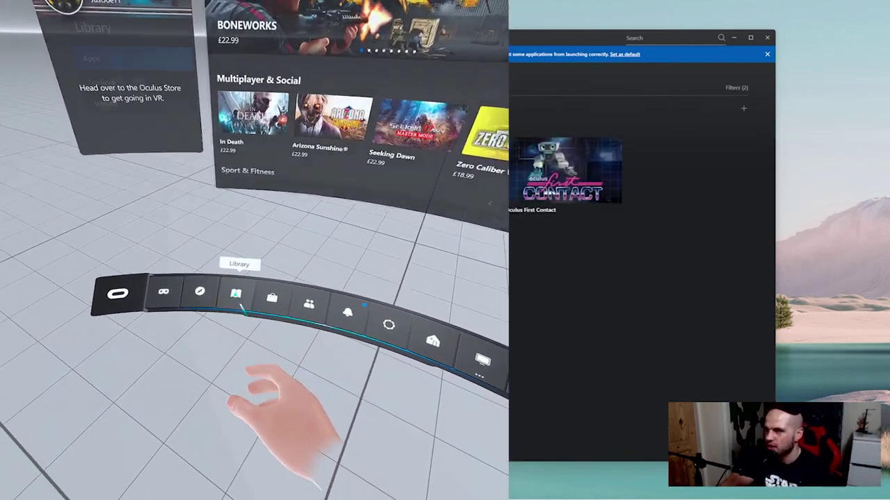
pyautogui.click(236, 295)
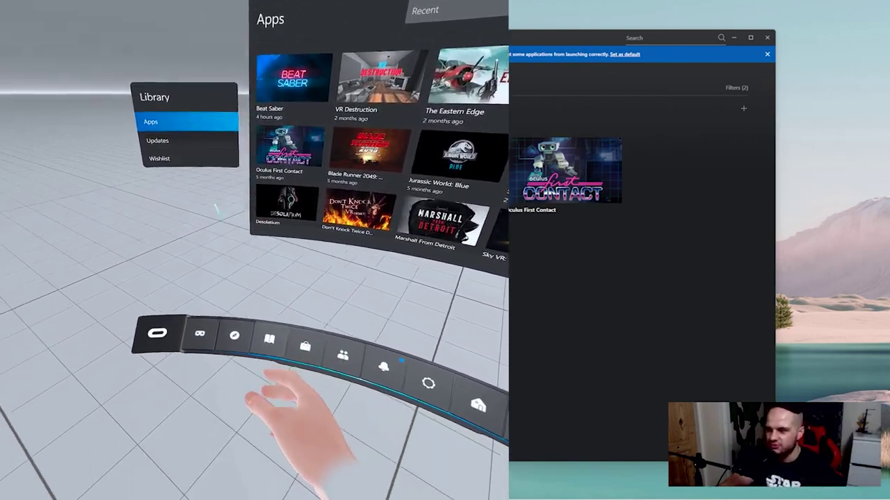
pyautogui.click(211, 289)
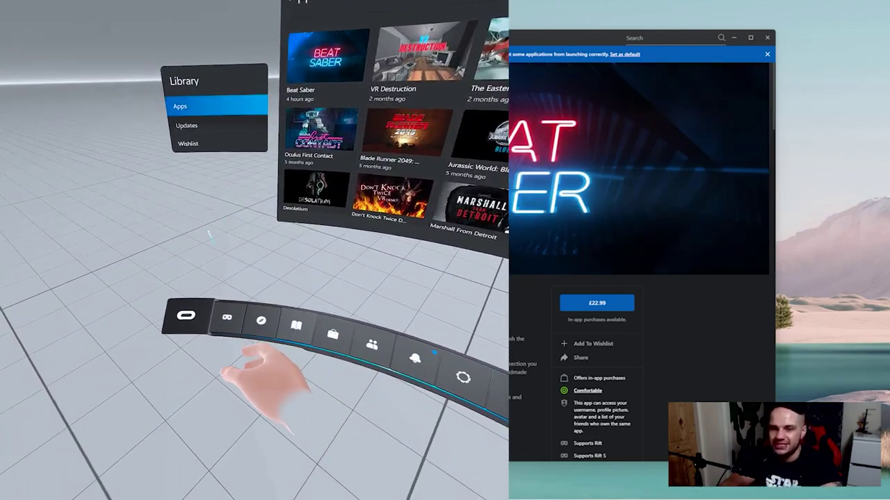
pyautogui.click(227, 306)
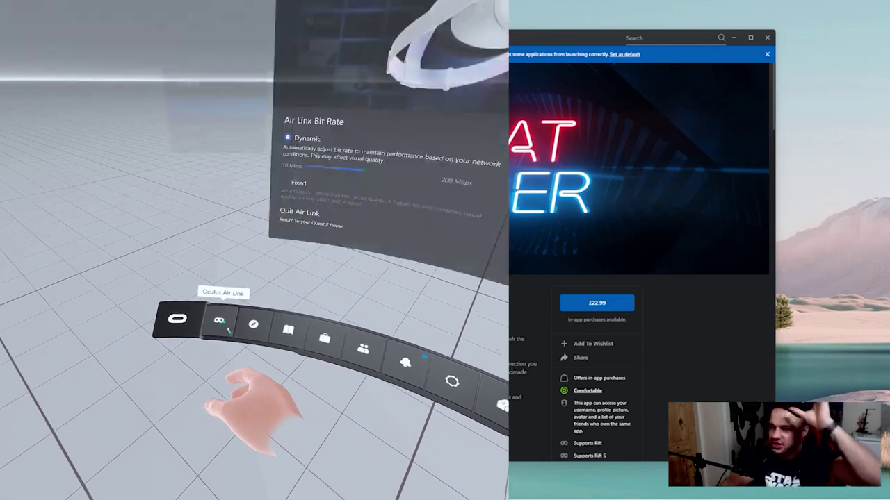